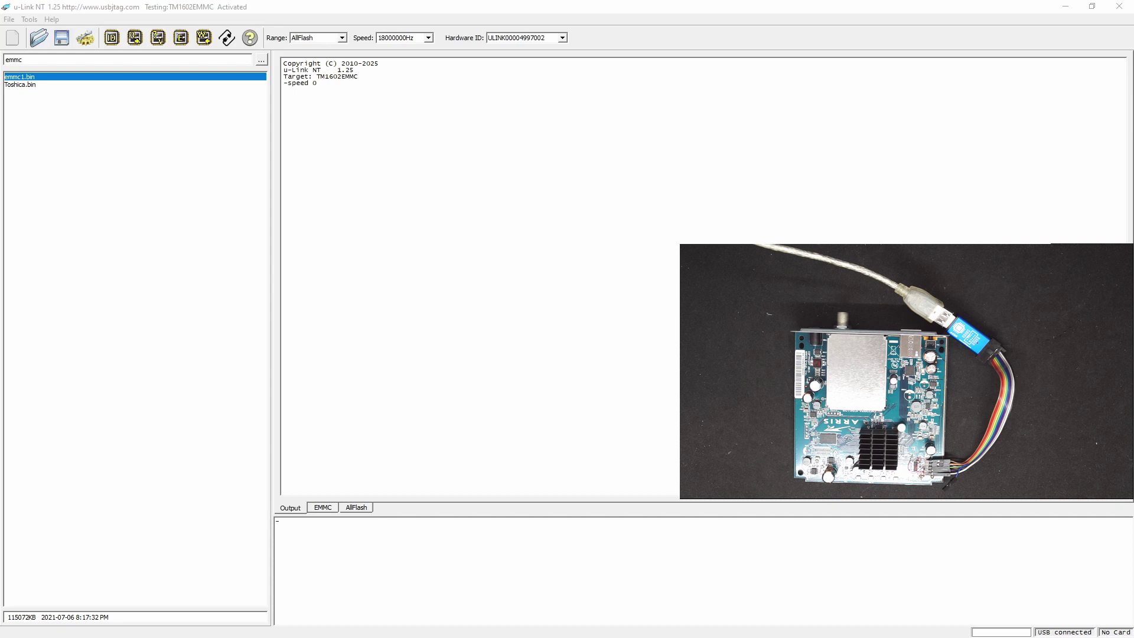
Step: Detect the eMMC chip to log its CID/CSD data (WMC128, size 0x7060000)
left_click(111, 38)
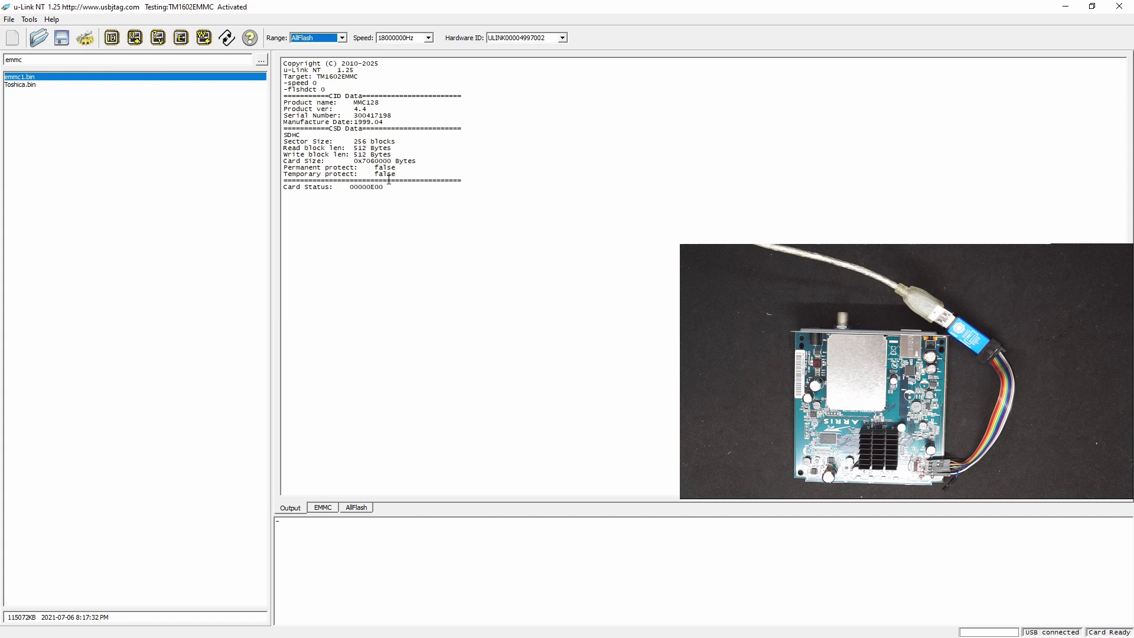
Step: Set the range to EMMC and start a full read of the chip into memory
left_click(326, 510)
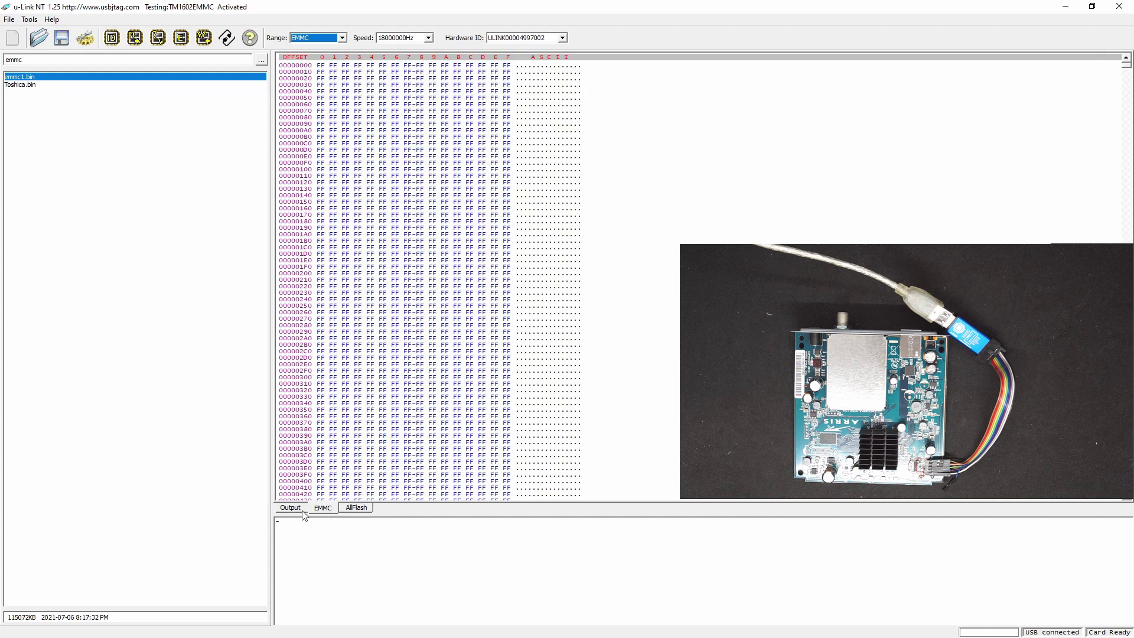
left_click(302, 510)
left_click(138, 40)
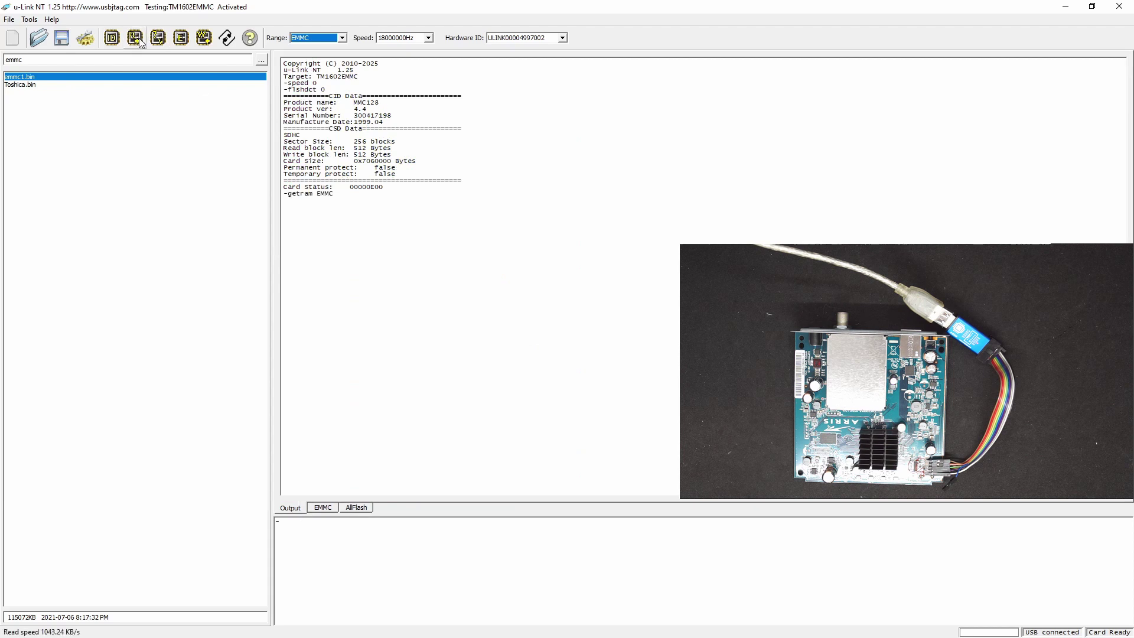
Step: Create an emmc folder inside modems\sb6190 and make it the working folder
left_click(264, 62)
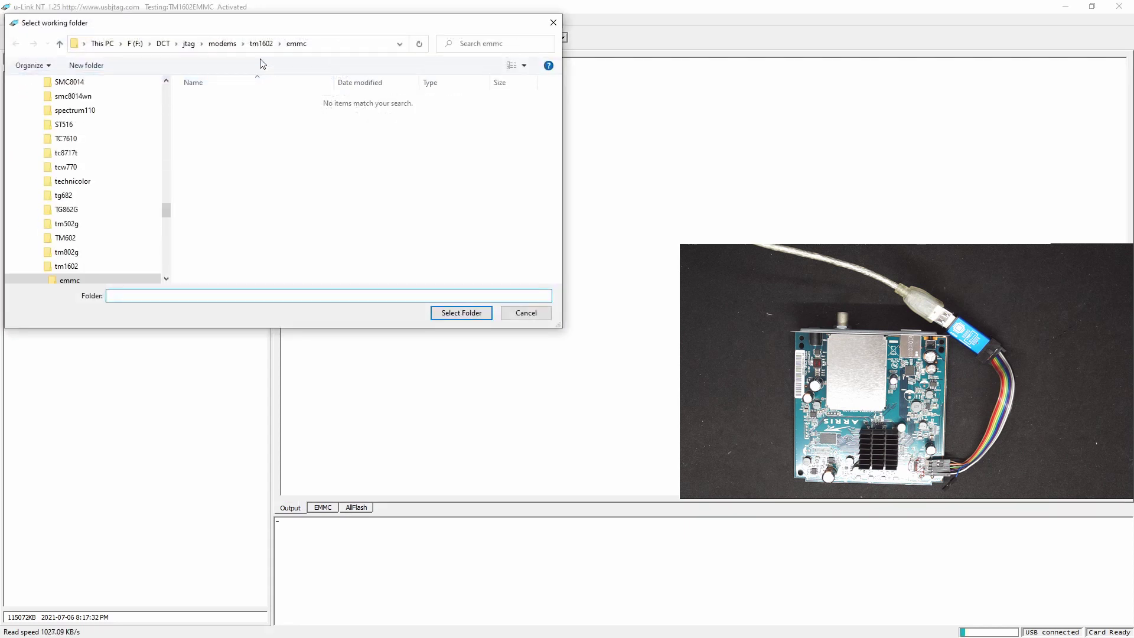
left_click(222, 44)
double_click(217, 115)
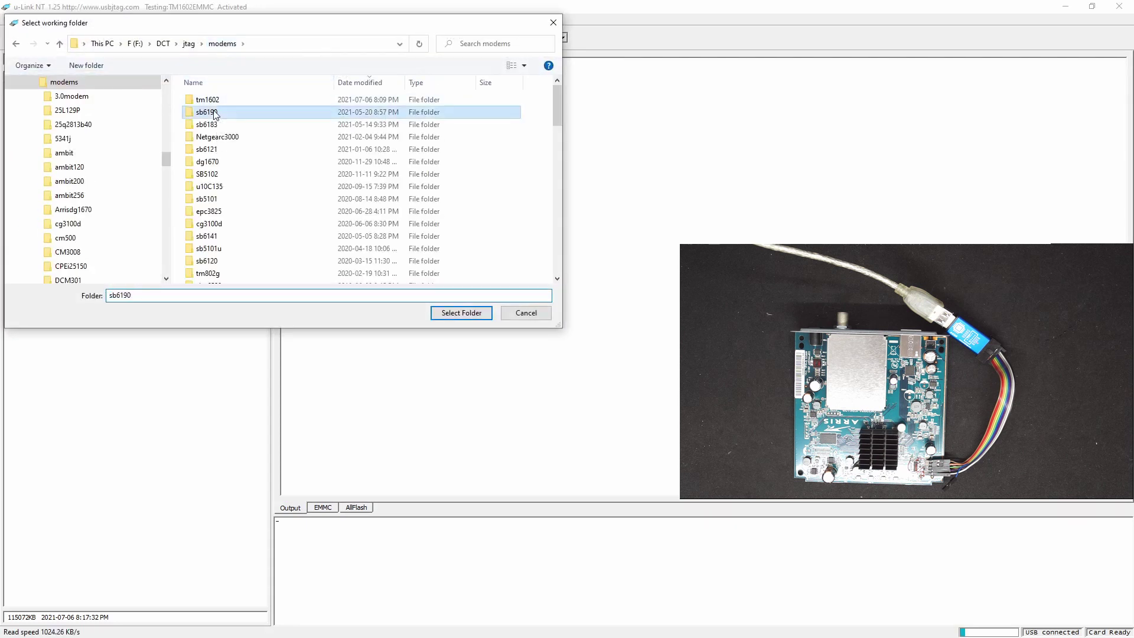
right_click(219, 149)
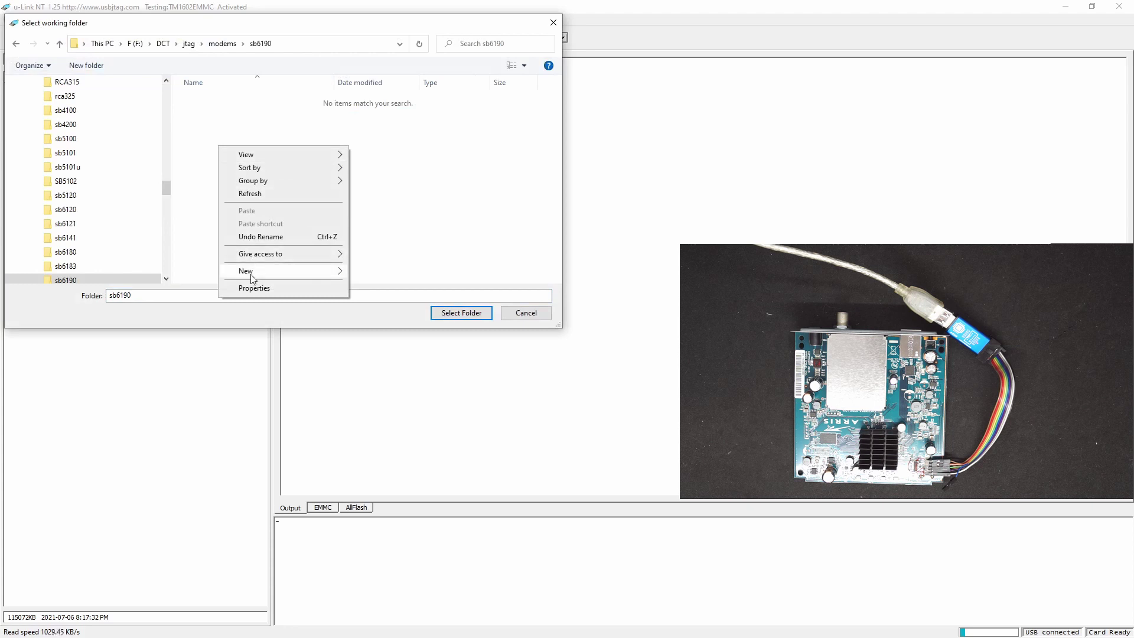
mouse_move(250, 270)
left_click(371, 272)
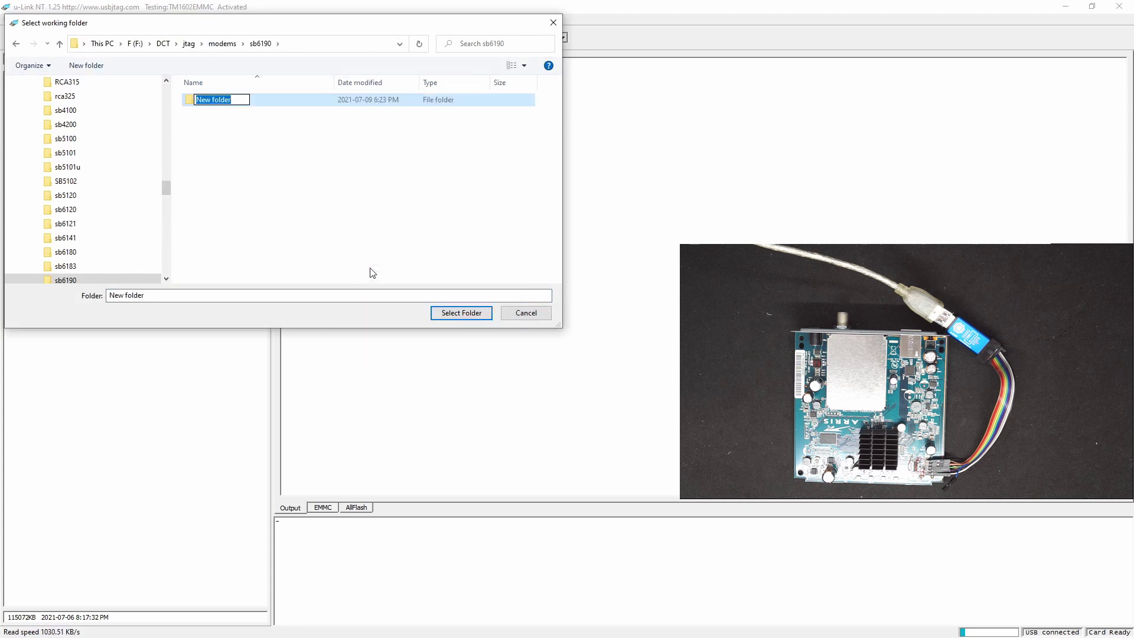
type("emmc")
key("Return")
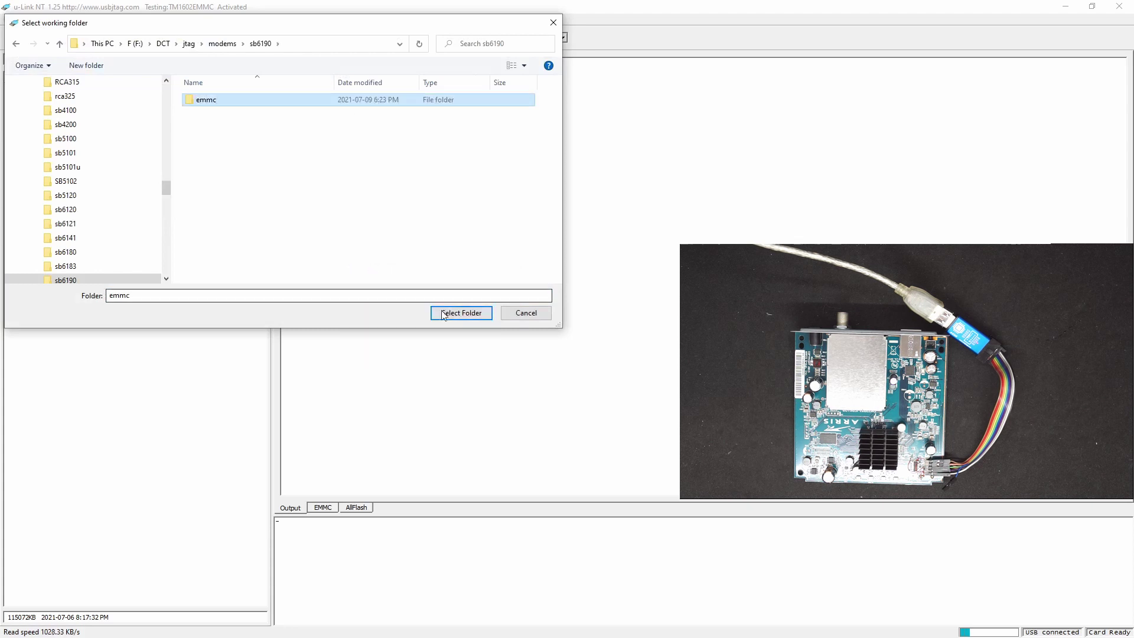
double_click(260, 101)
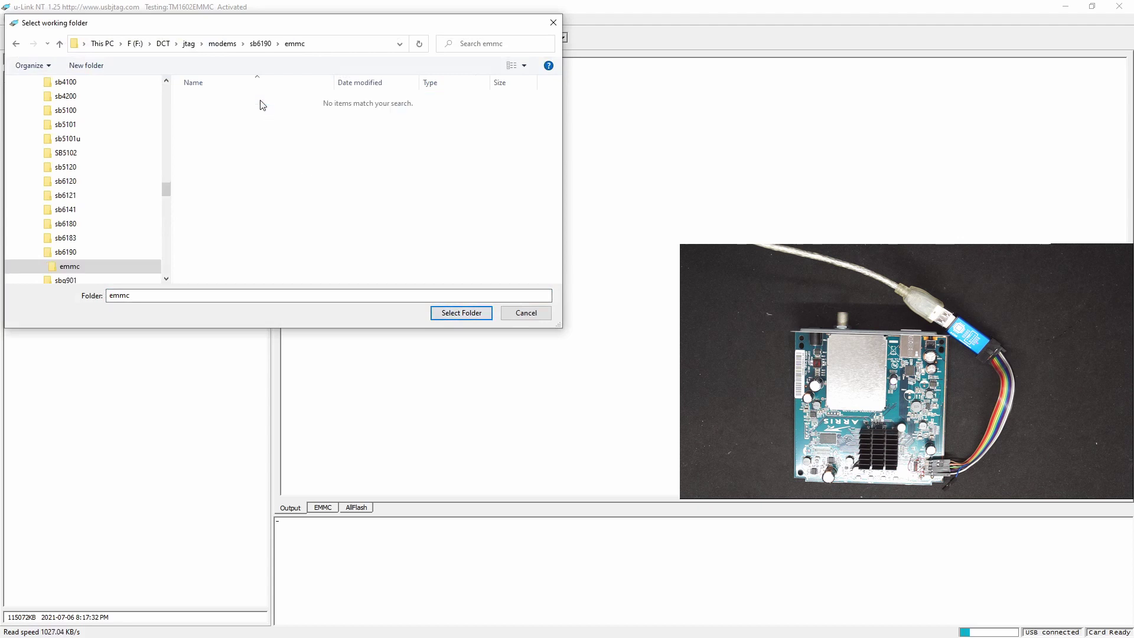
left_click(433, 318)
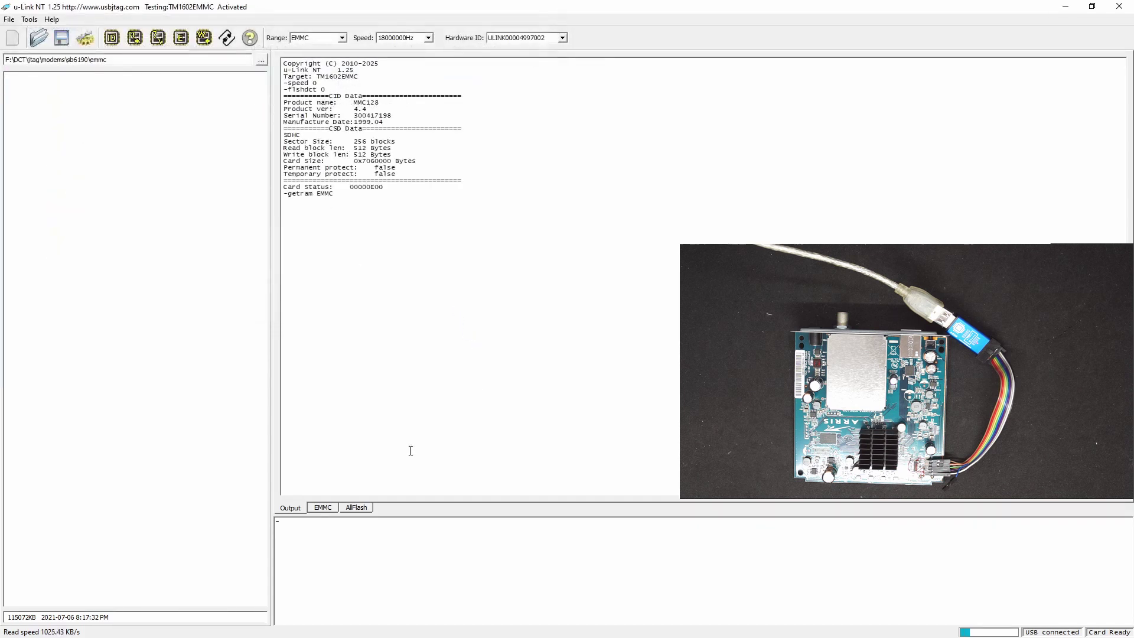
Step: Inspect the read eMMC data in the hex view, then return to the output log
left_click(323, 510)
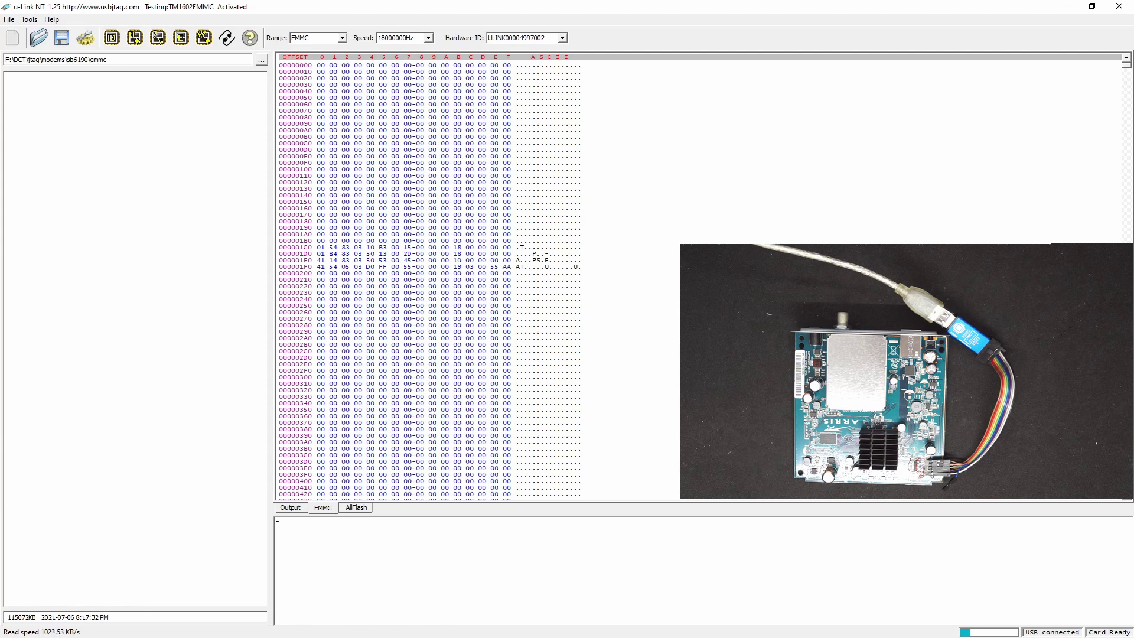
left_click_drag(1126, 71, 1128, 75)
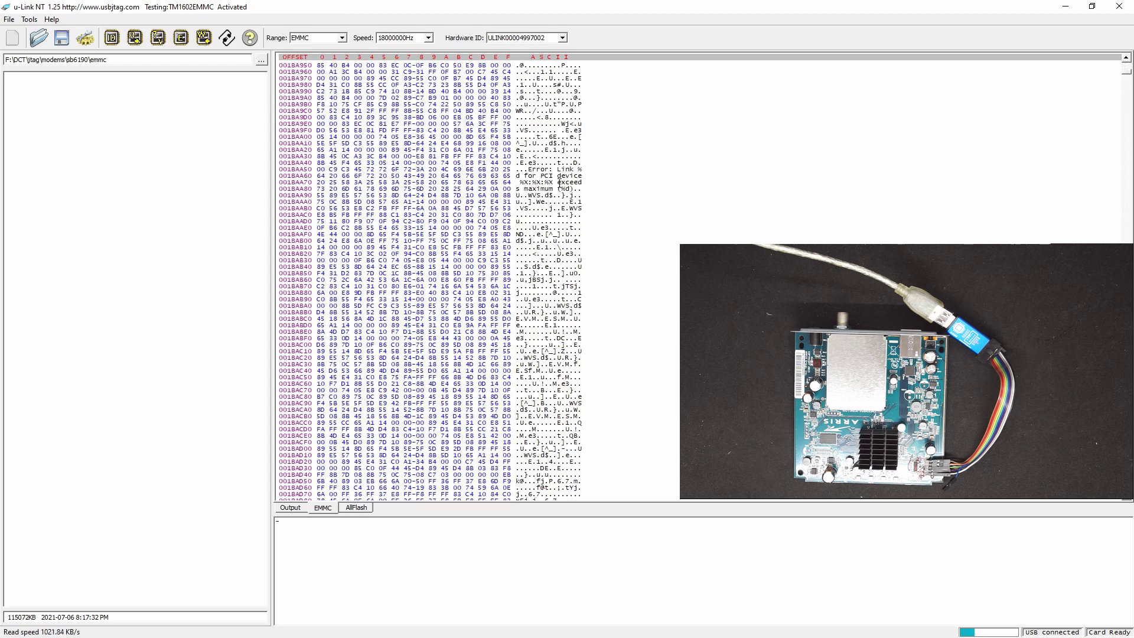
scroll(560, 182, "down", 9)
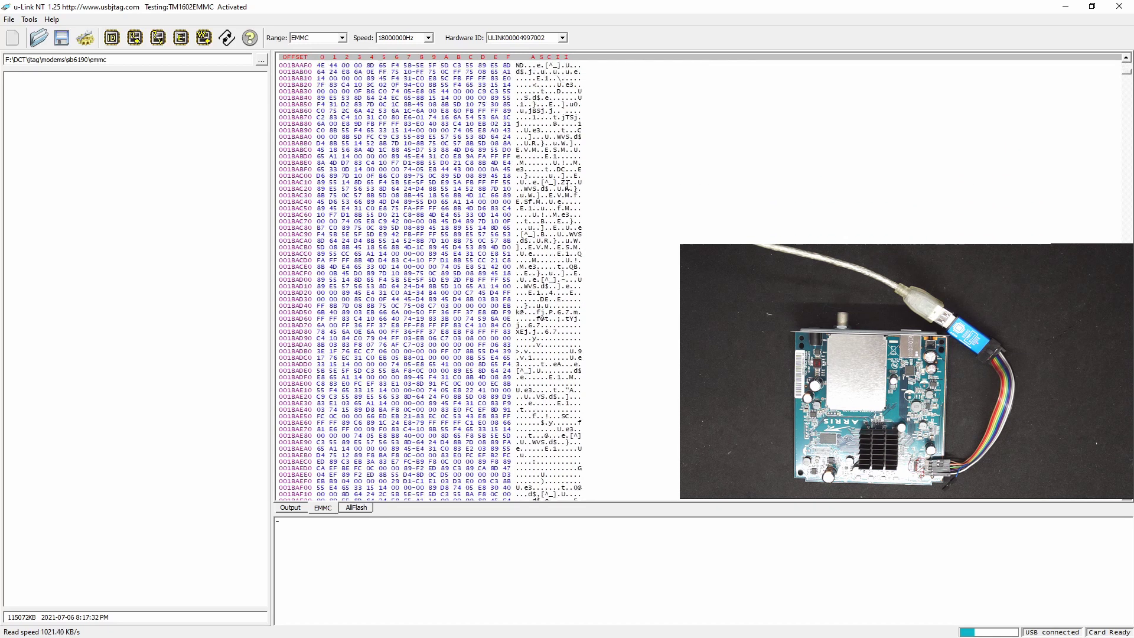
scroll(566, 185, "down", 6)
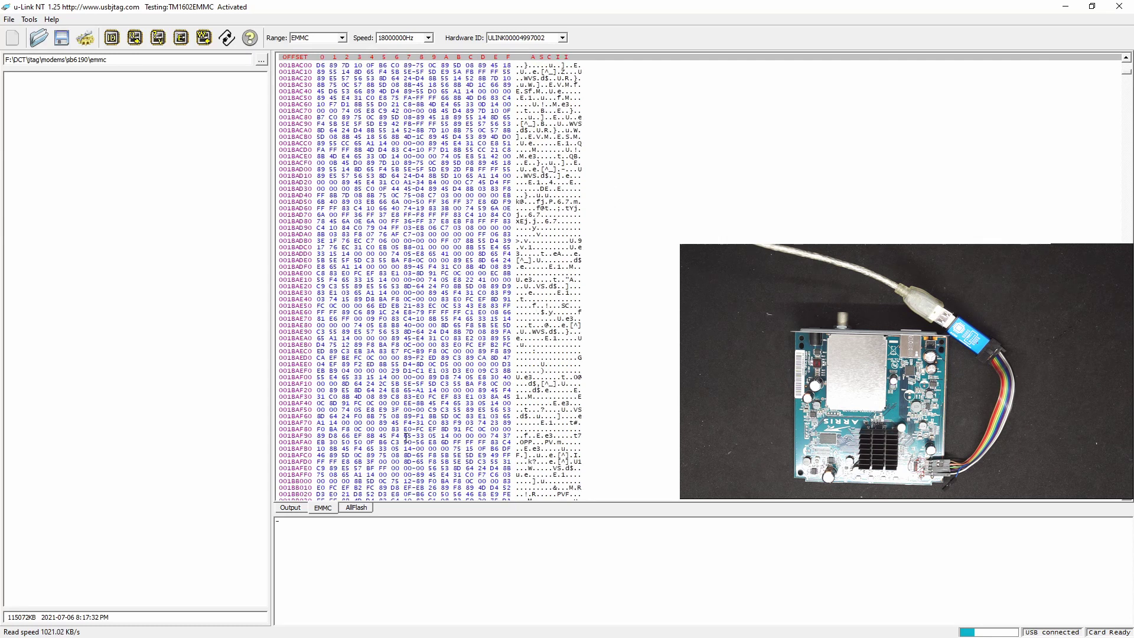
left_click(289, 510)
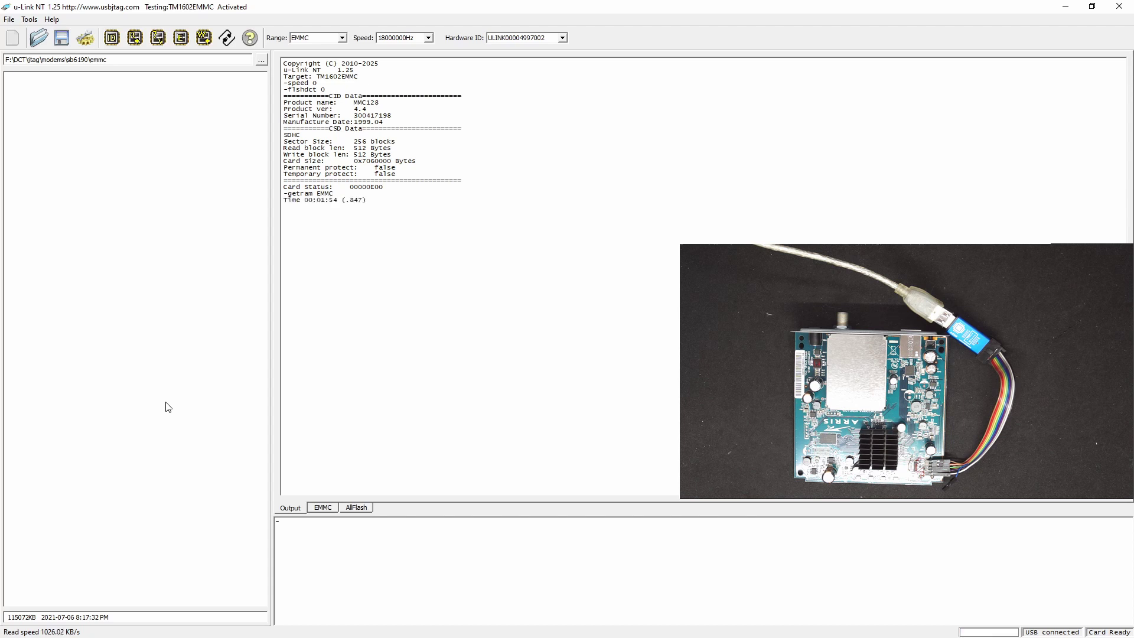
Step: Save the read data as backup.bin in the emmc folder
left_click(61, 37)
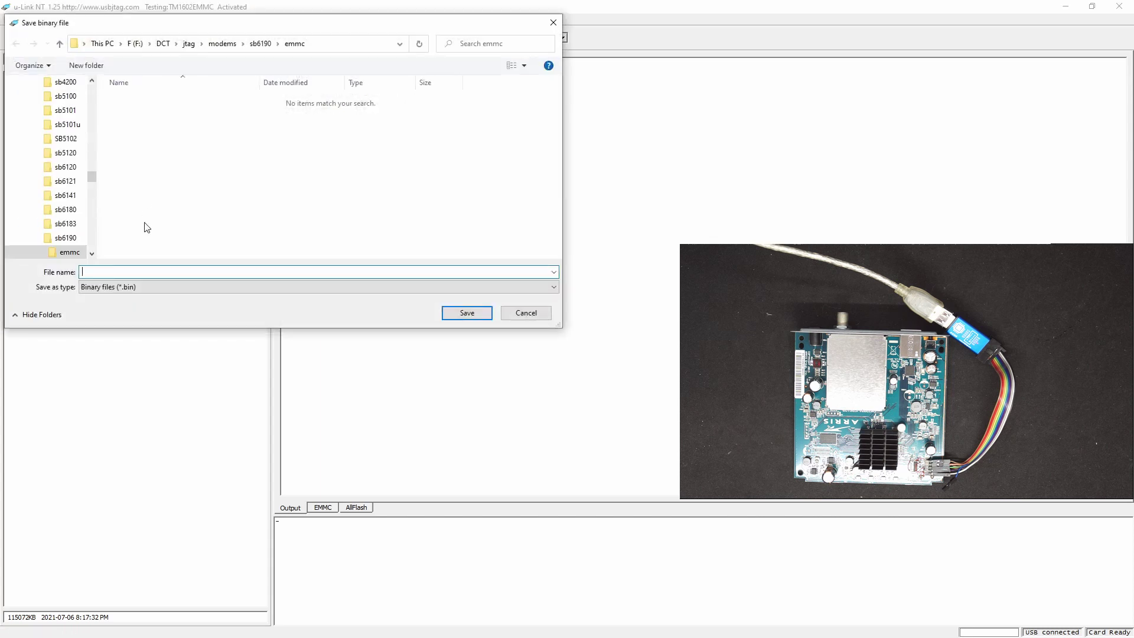
type("backup")
key("Return")
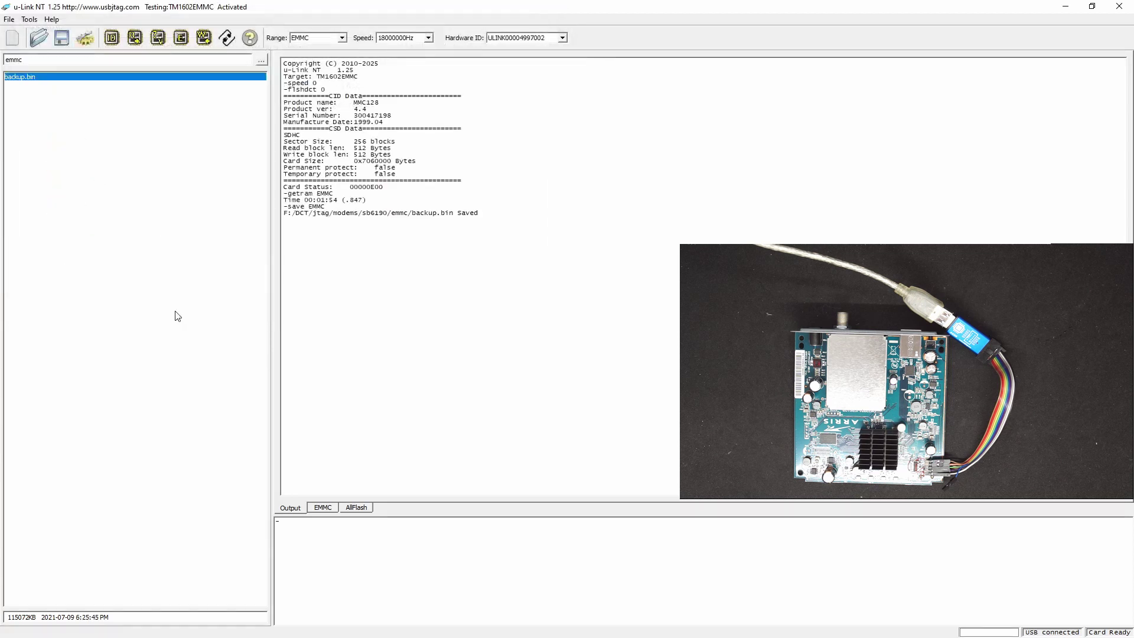
left_click(323, 510)
left_click(302, 510)
Step: Run -cmpram 0 2000, then erase the eMMC twice with -erase emmc
type("-cmpram 0 2000")
key("Return")
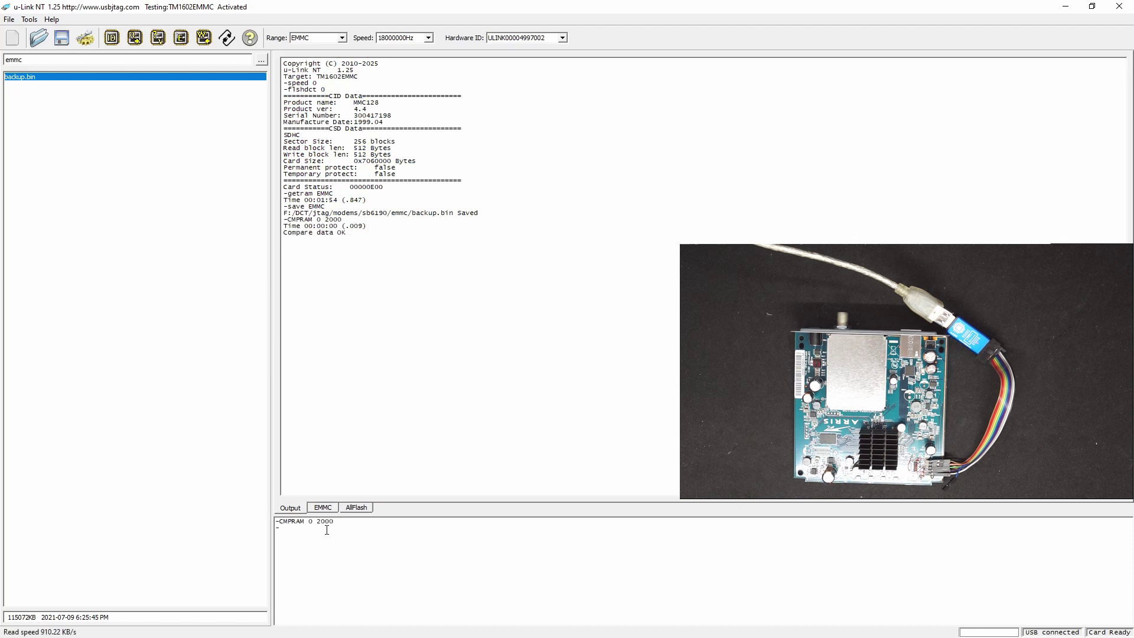
type("-erase emmc")
key("Return")
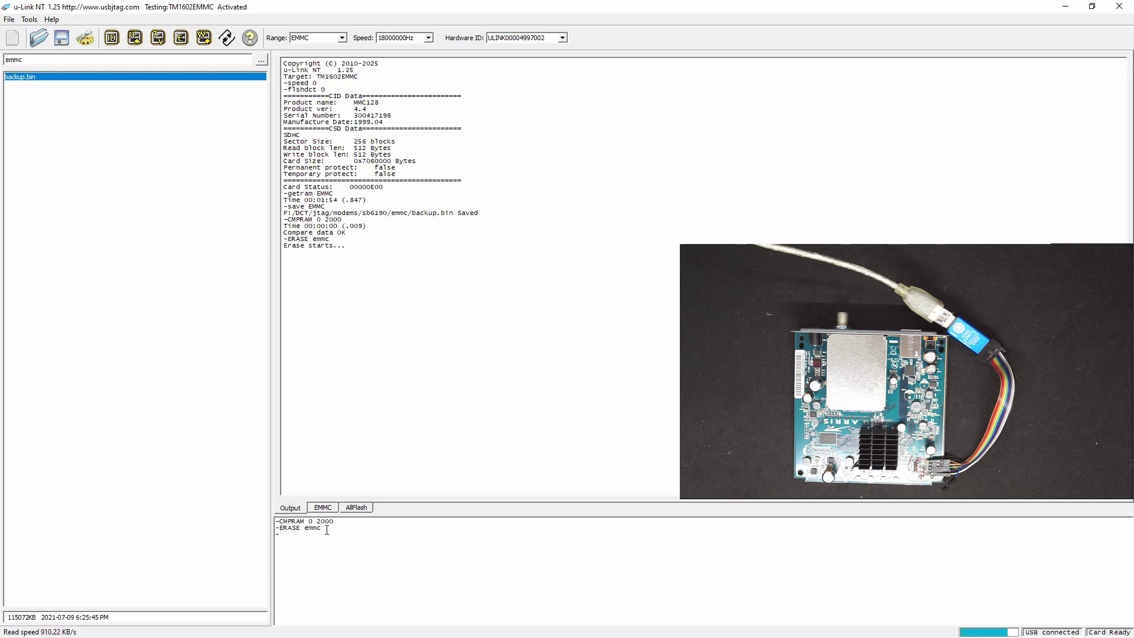
key("Up")
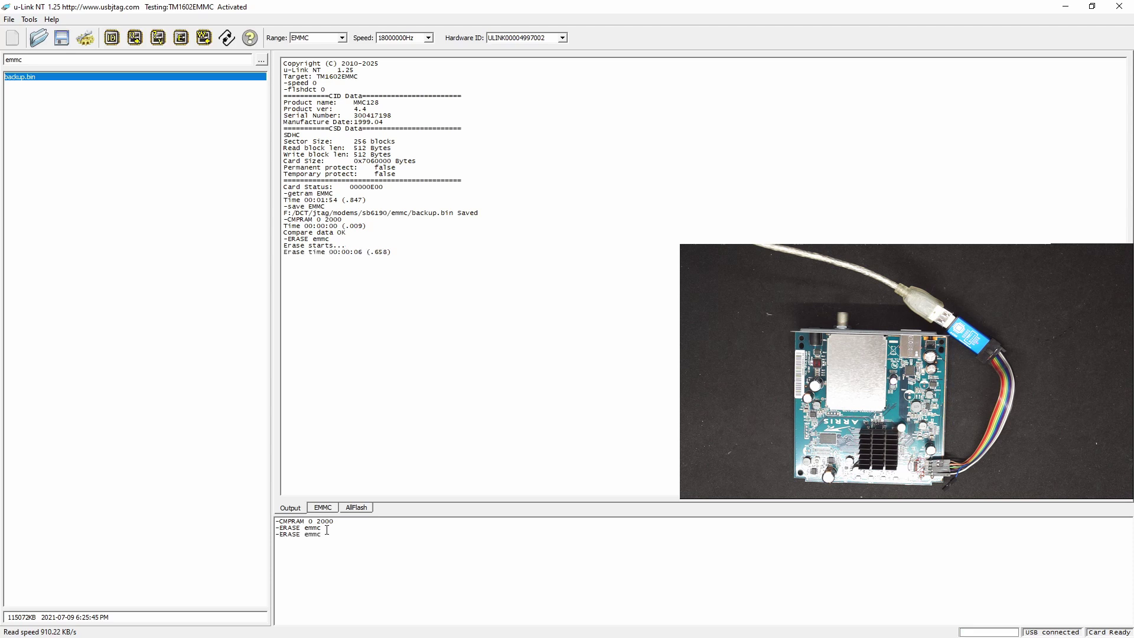
key("Return")
Step: Rerun -cmpram 0 2000 after erasing and view the buffer as hex
key("Up")
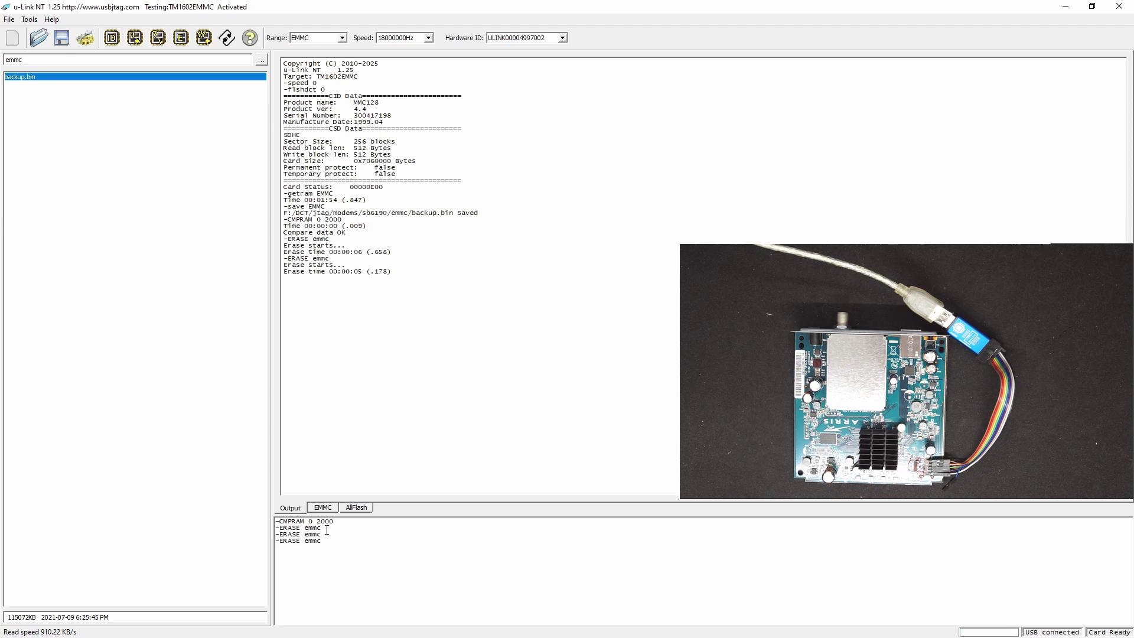
key("Up")
key("Up")
key("Return")
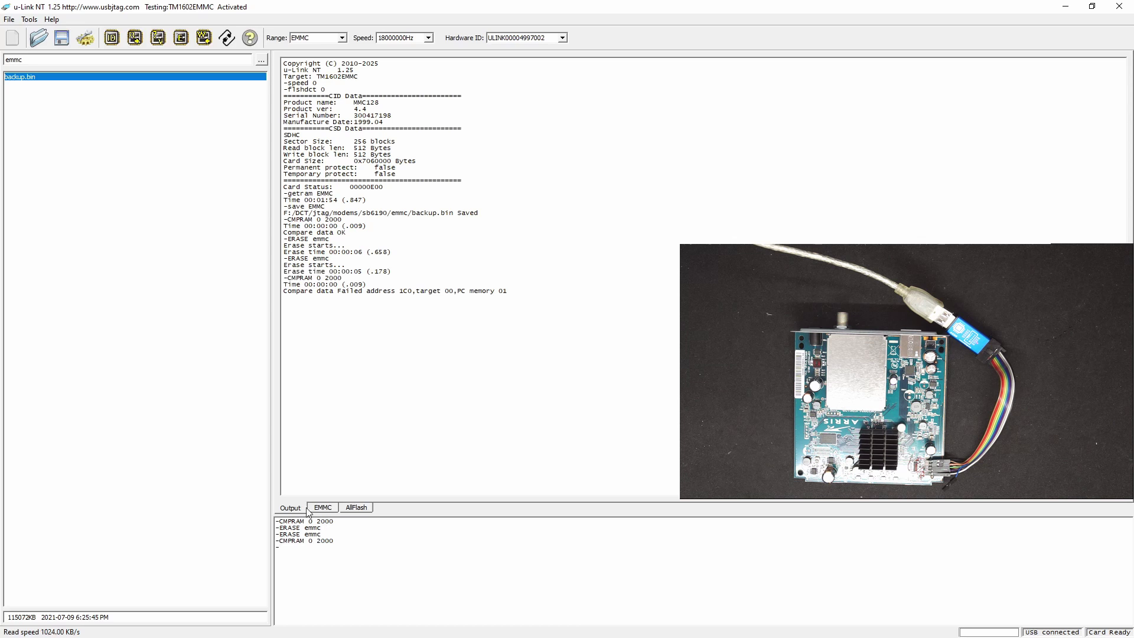
left_click(323, 508)
Step: Start programming the eMMC with the read data, answering Yes to the warning
left_click(290, 509)
left_click(207, 41)
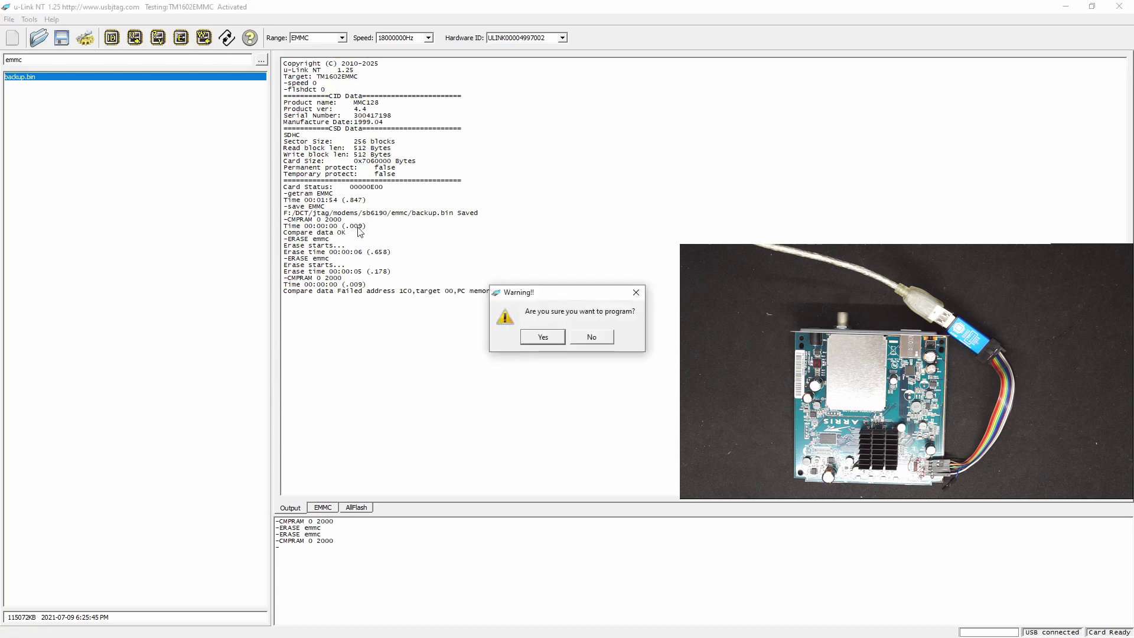
left_click(541, 337)
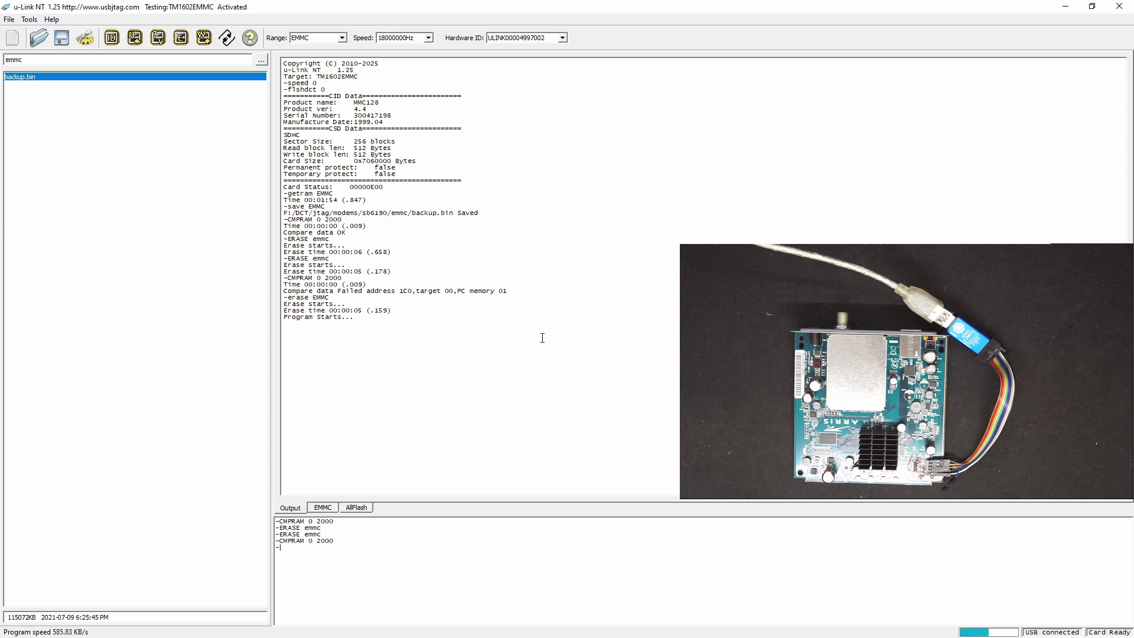
Step: View the eMMC wiring pinout diagram, then close it
left_click(227, 37)
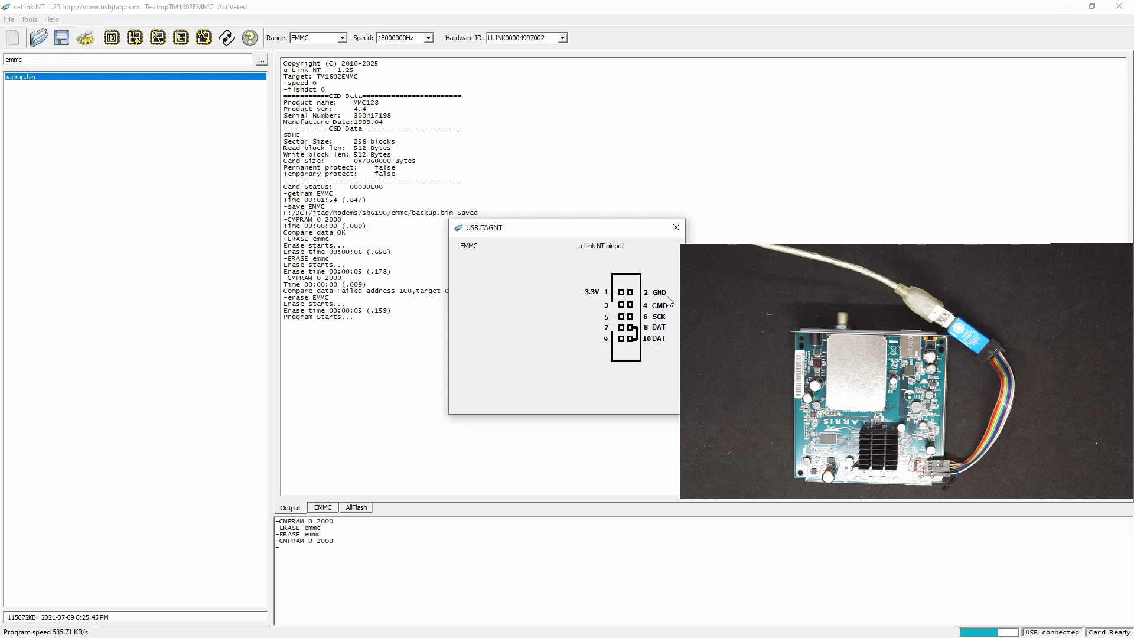
left_click(676, 227)
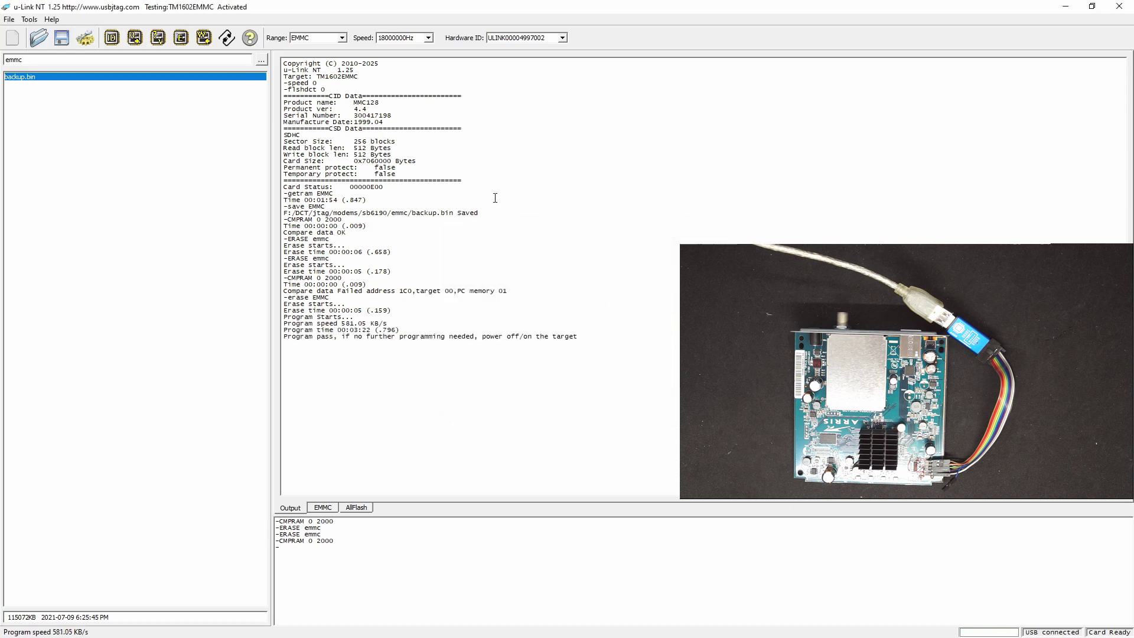
Step: Verify the programmed eMMC against the data held in memory
left_click(158, 38)
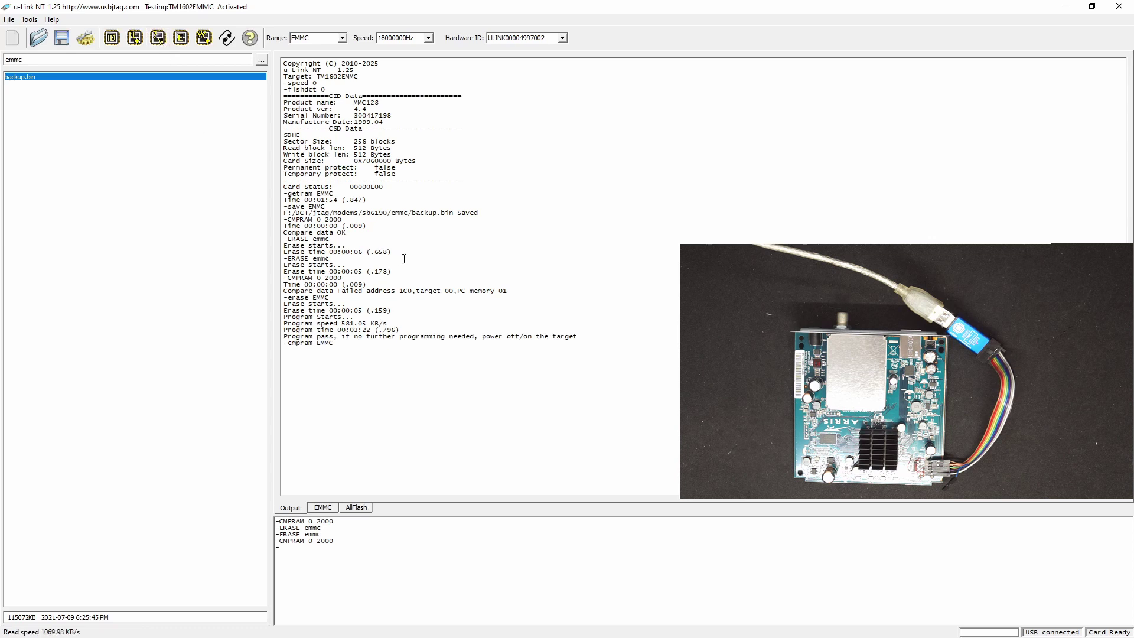